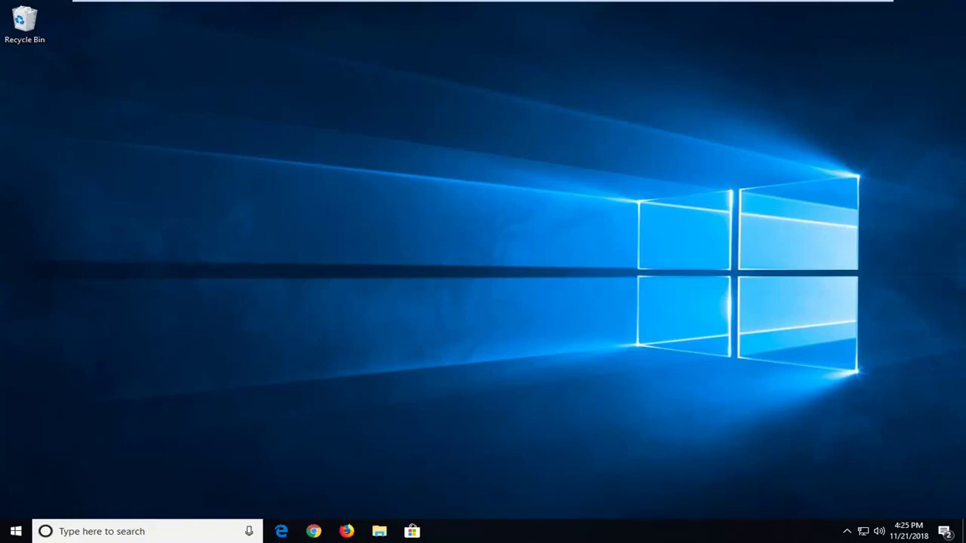
- Search for "services" and open the Services desktop app
click(16, 532)
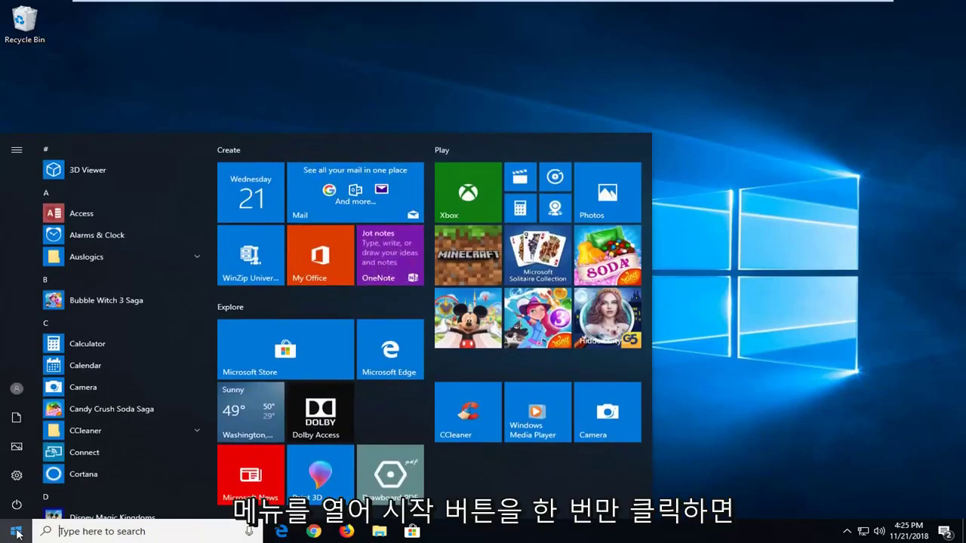
text(servic)
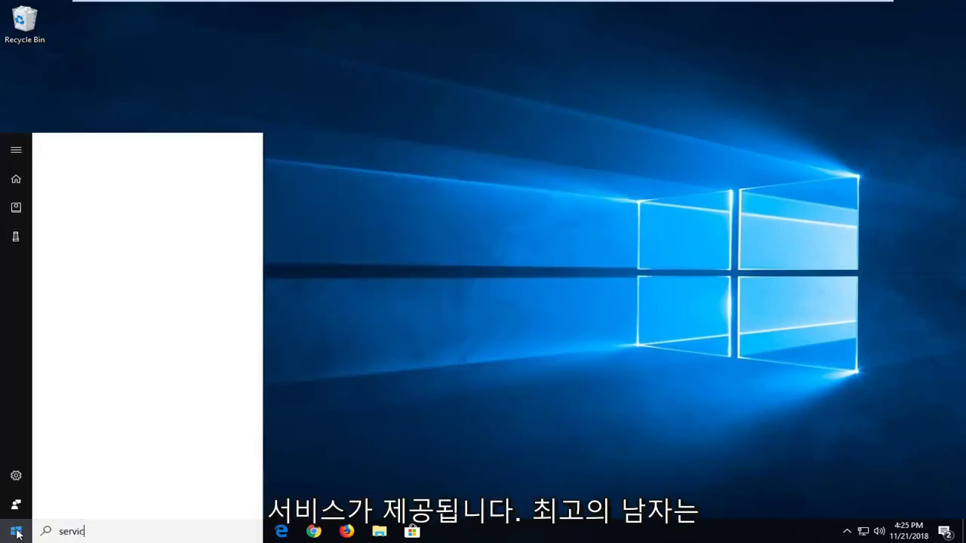
text(es)
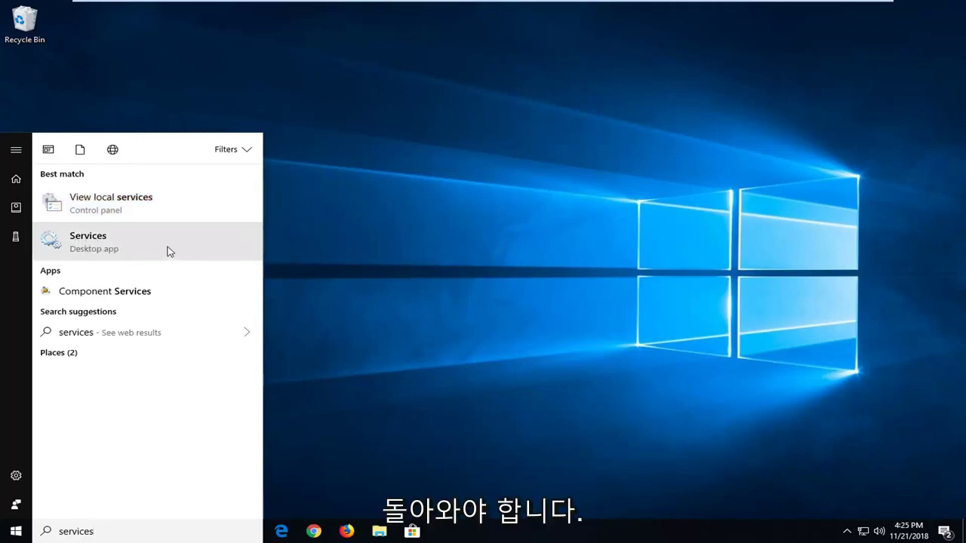
click(106, 254)
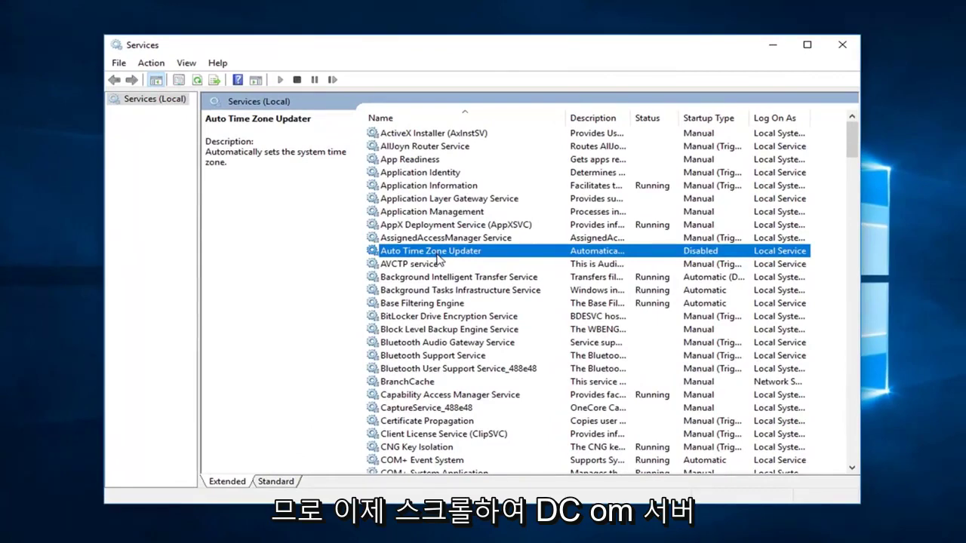
- Check the startup type and service status in the DCOM Server Process Launcher properties, then close them
scroll(440, 272, down, 9)
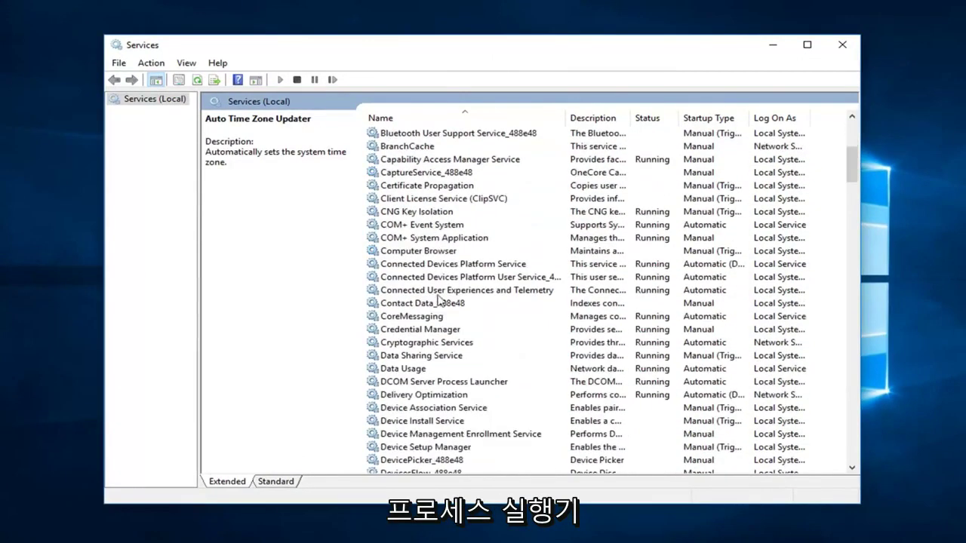
click(403, 266)
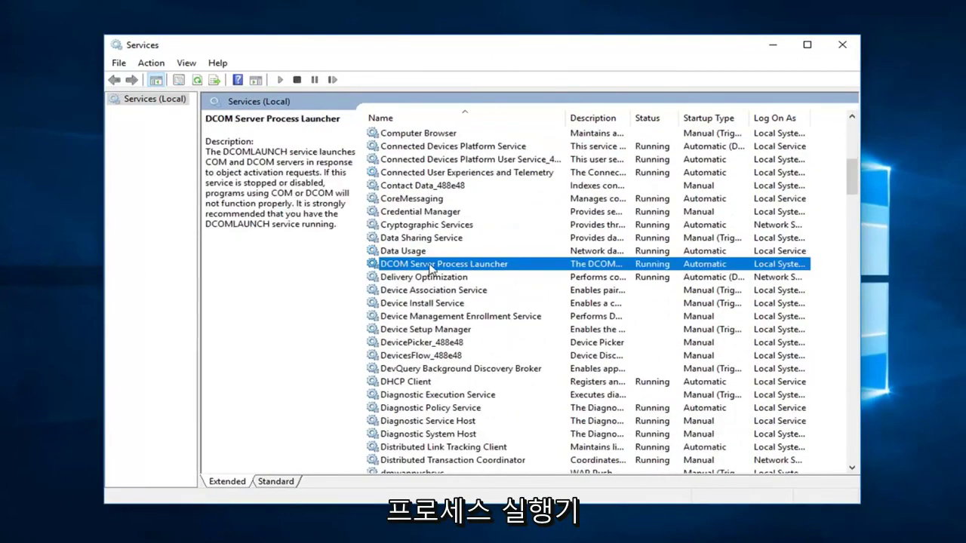
double_click(430, 266)
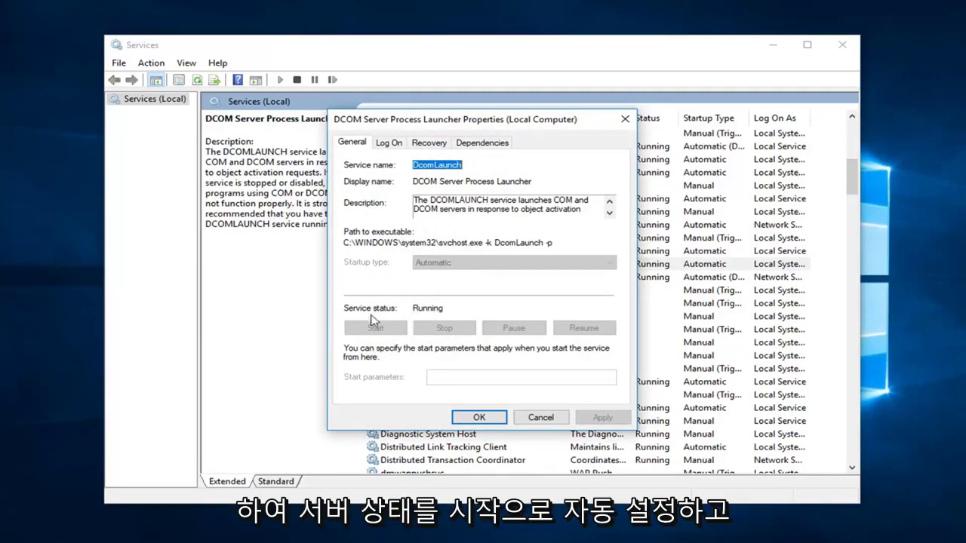
click(479, 418)
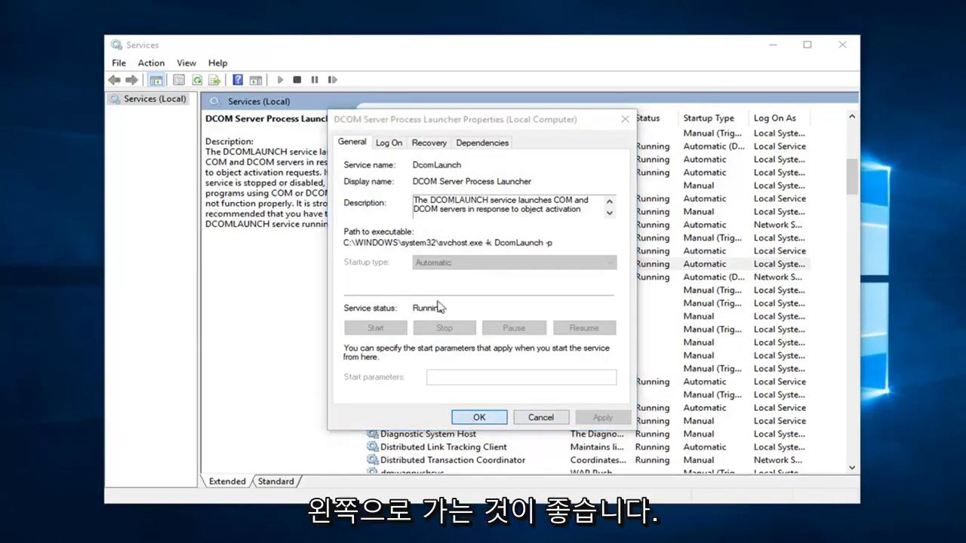
- Check the startup type and service status in the Remote Procedure Call (RPC) properties, then close them
scroll(417, 368, down, 13)
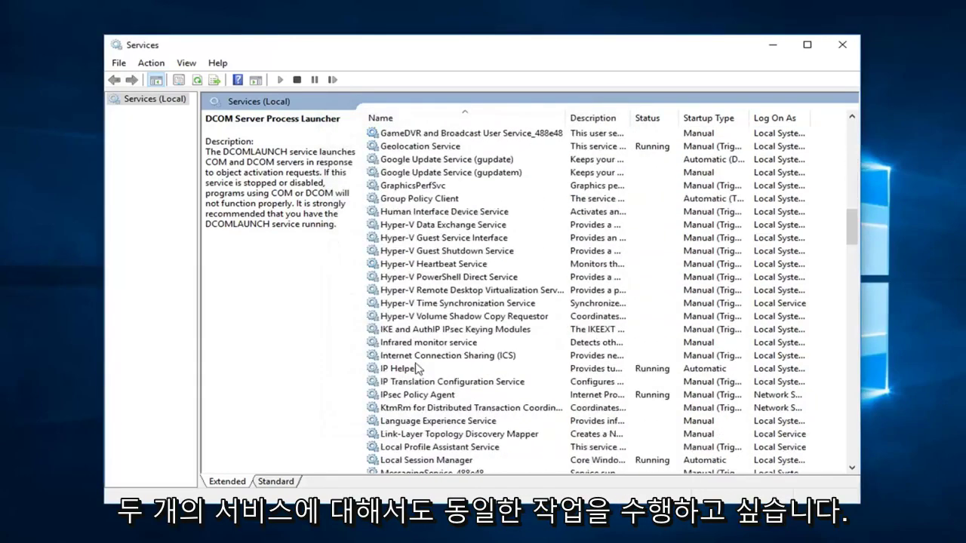
scroll(418, 368, down, 20)
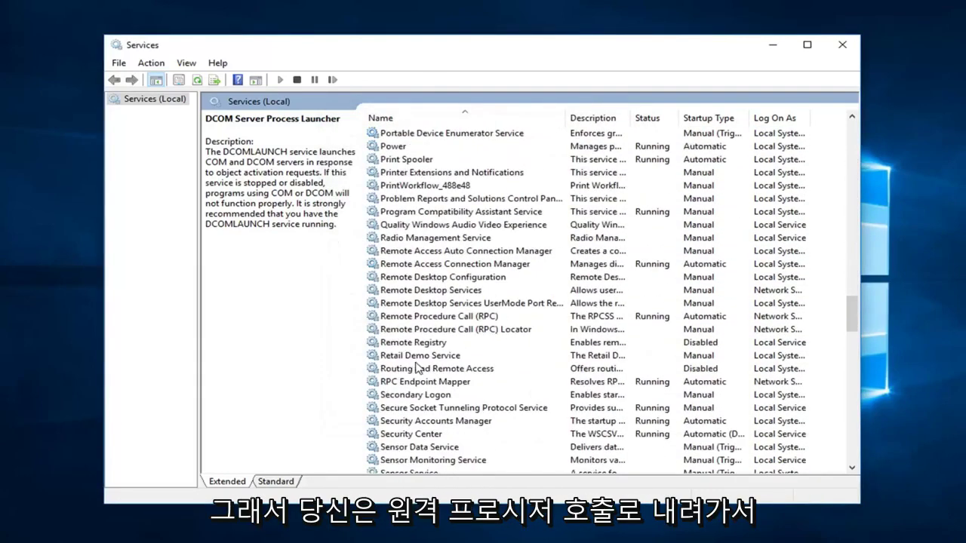
click(420, 318)
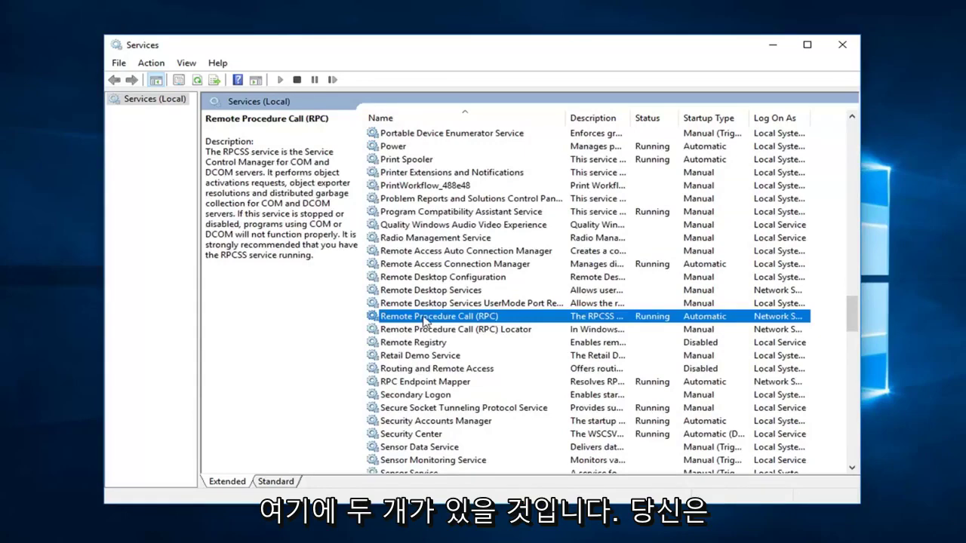
click(468, 332)
click(432, 317)
double_click(422, 317)
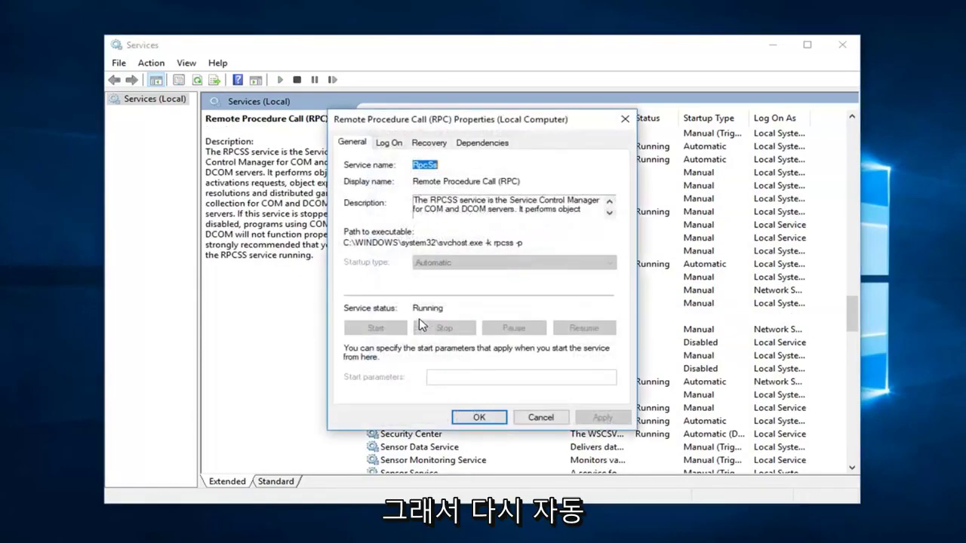
click(500, 416)
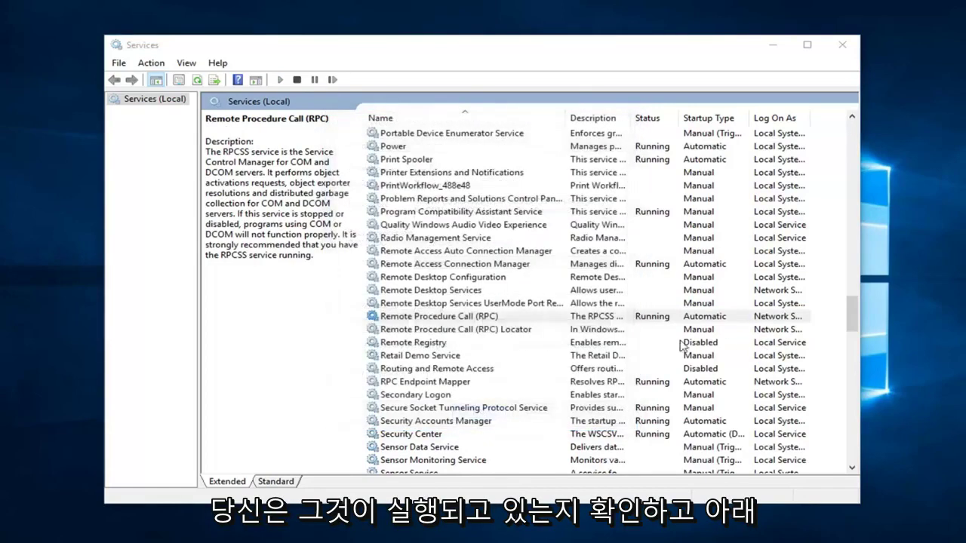
- Set the Remote Procedure Call (RPC) Locator service's startup type to Automatic, start the service and apply the change
double_click(428, 330)
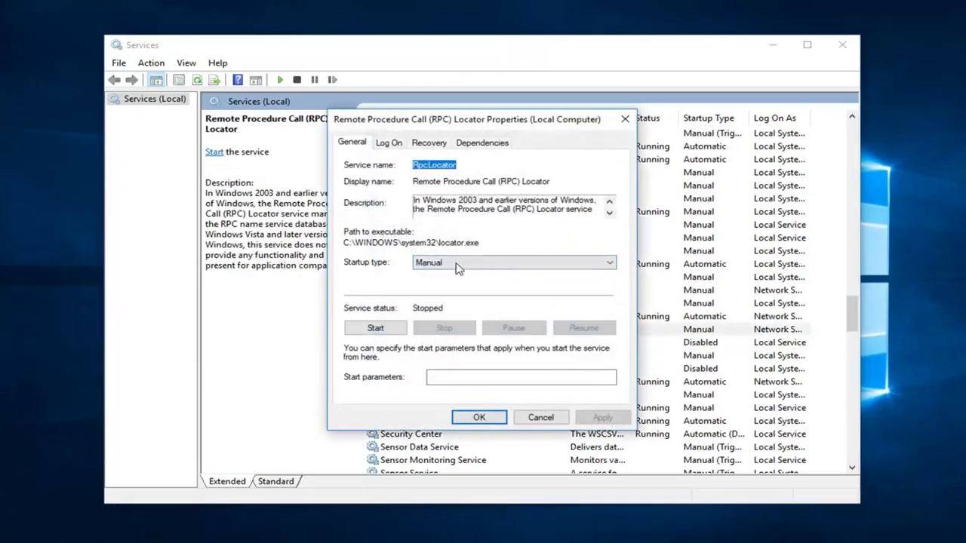
click(460, 270)
click(453, 284)
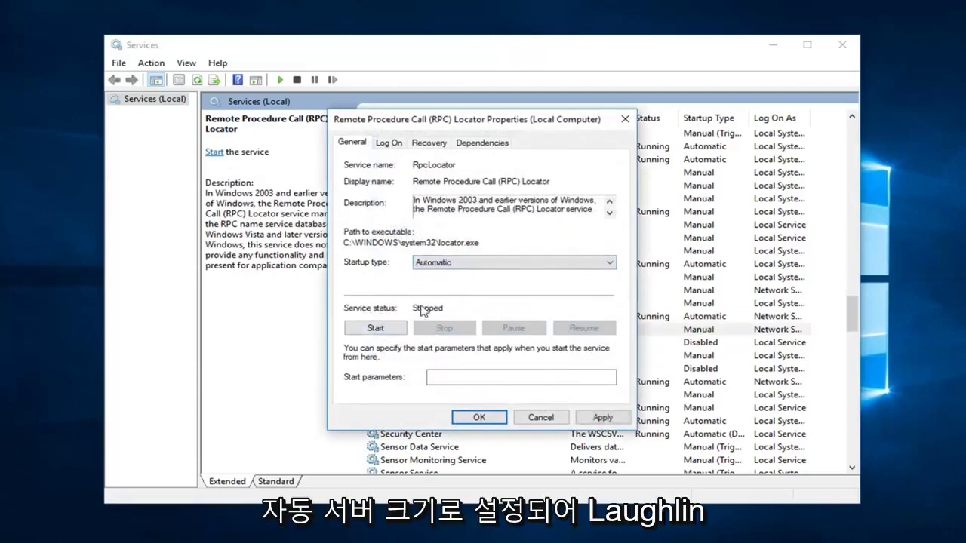
click(393, 331)
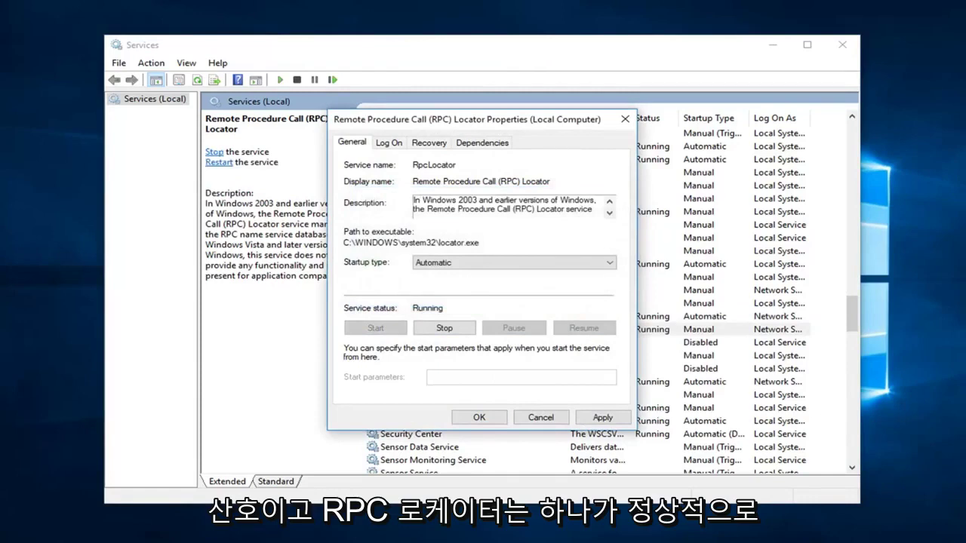
click(600, 417)
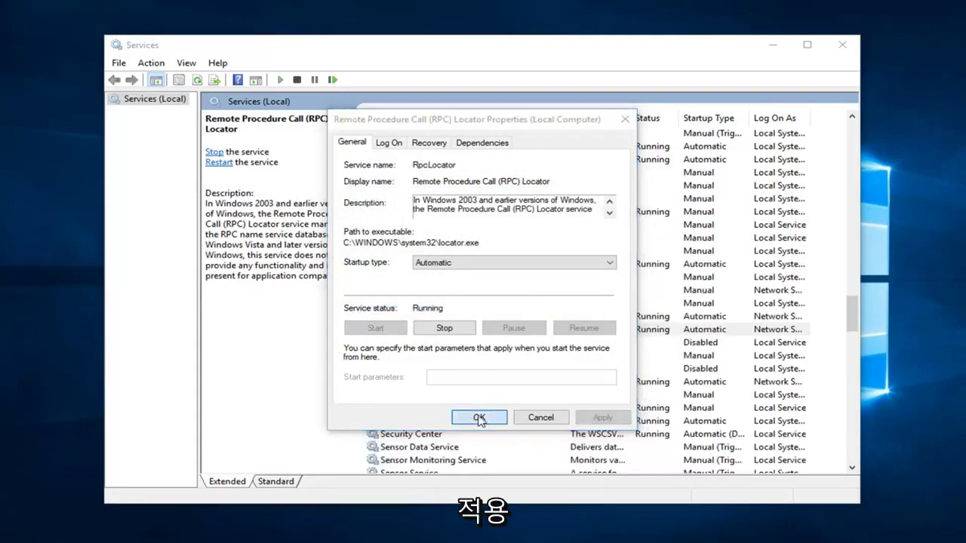
key(Return)
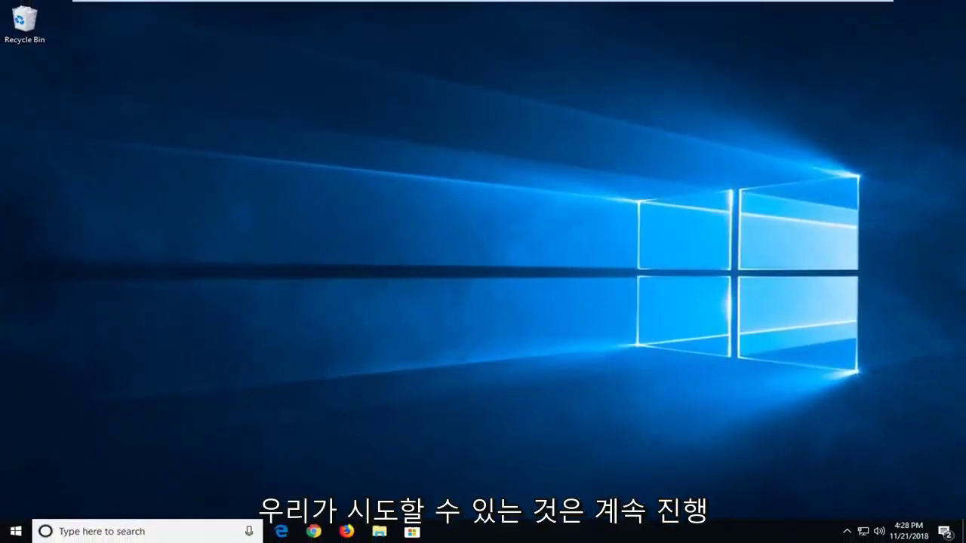
- Open Control Panel and set its view to Category
click(15, 531)
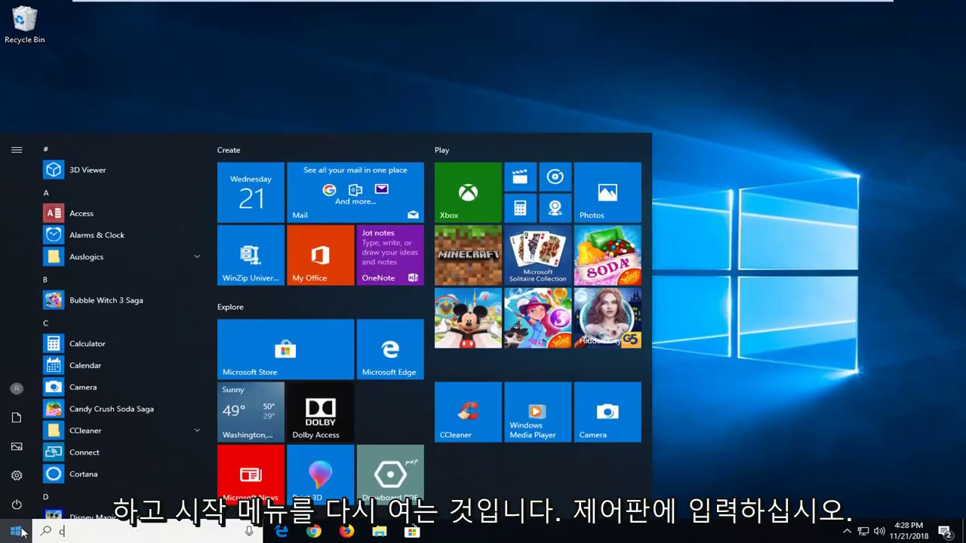
text(control panel)
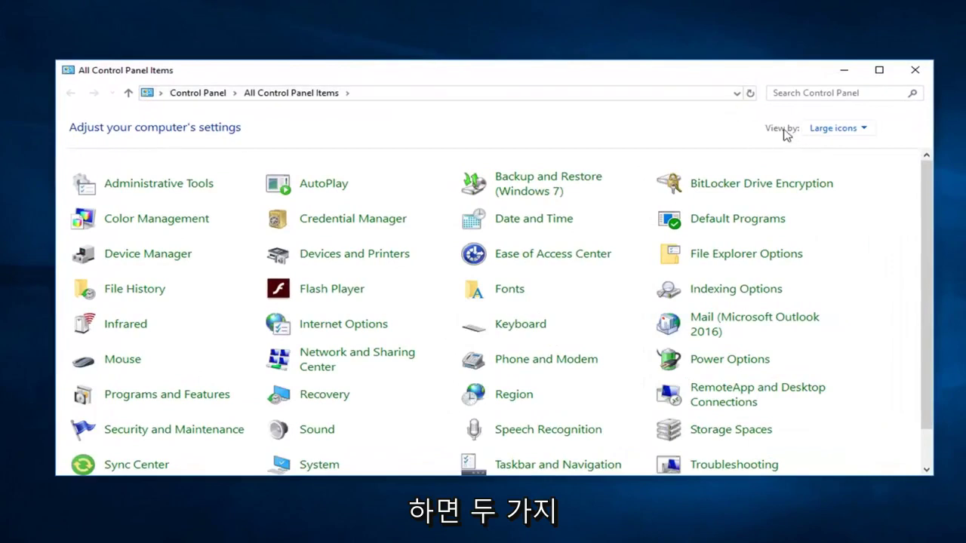
click(811, 129)
click(830, 150)
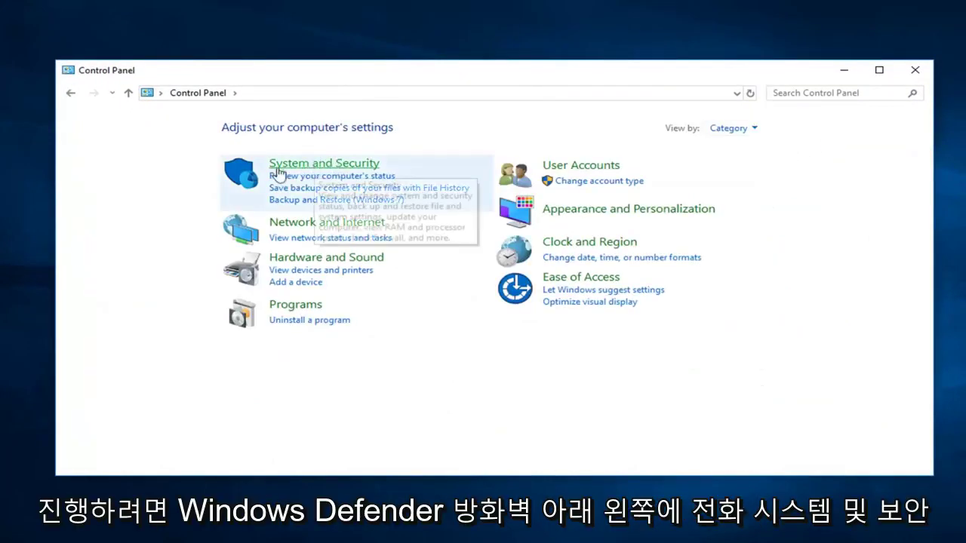
- Open the Windows Defender Firewall list of allowed apps under System and Security and unlock its settings for changes
click(328, 168)
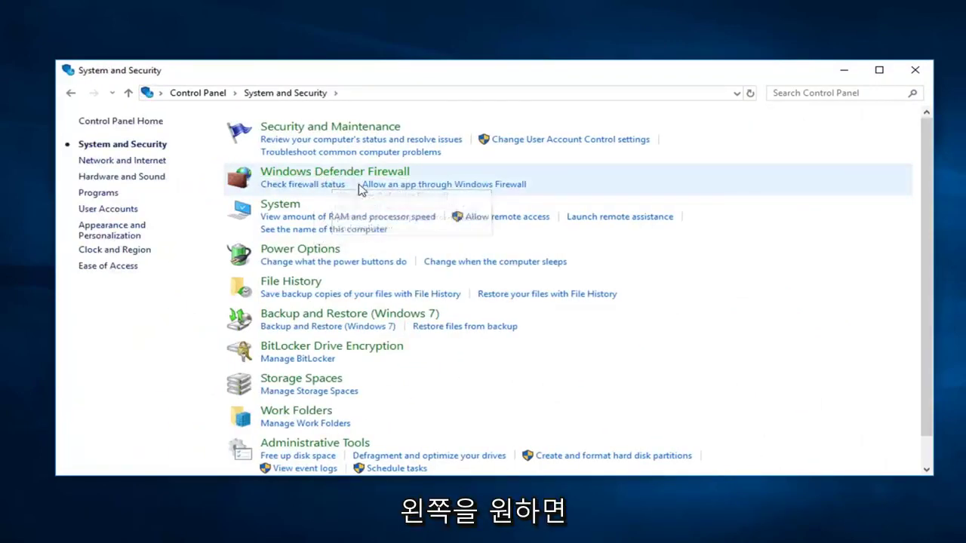
click(470, 186)
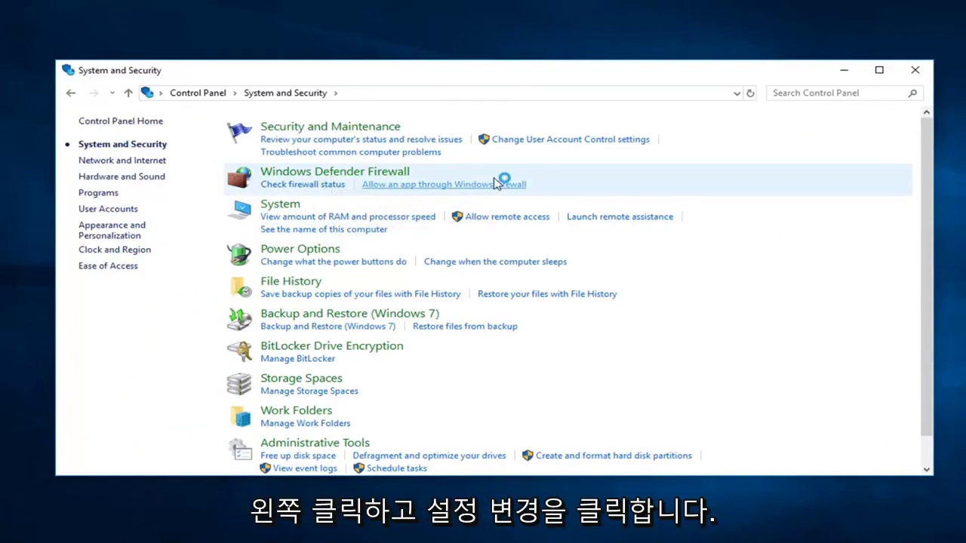
click(662, 162)
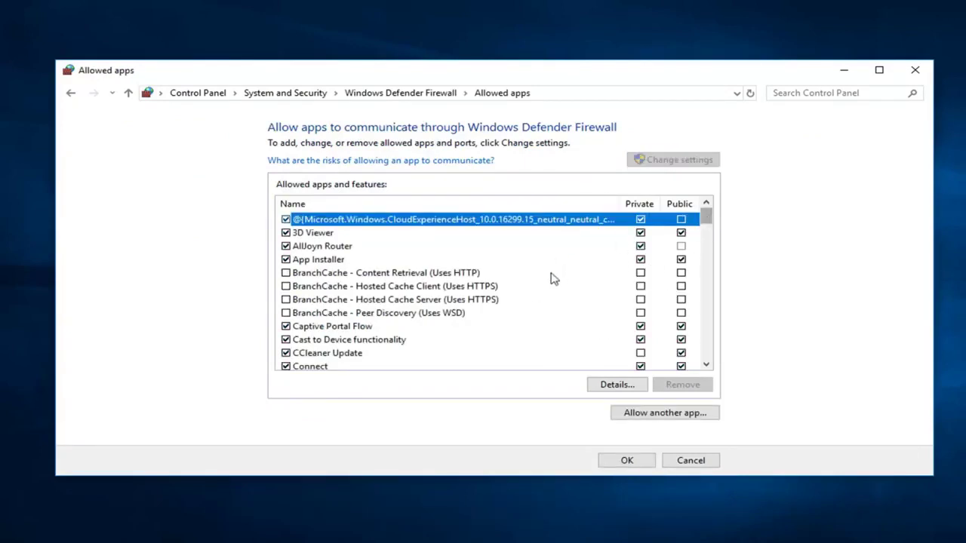
- Allow Remote Assistance through the firewall on public as well as private networks, save the change and close Control Panel
scroll(520, 291, down, 3)
scroll(517, 294, down, 12)
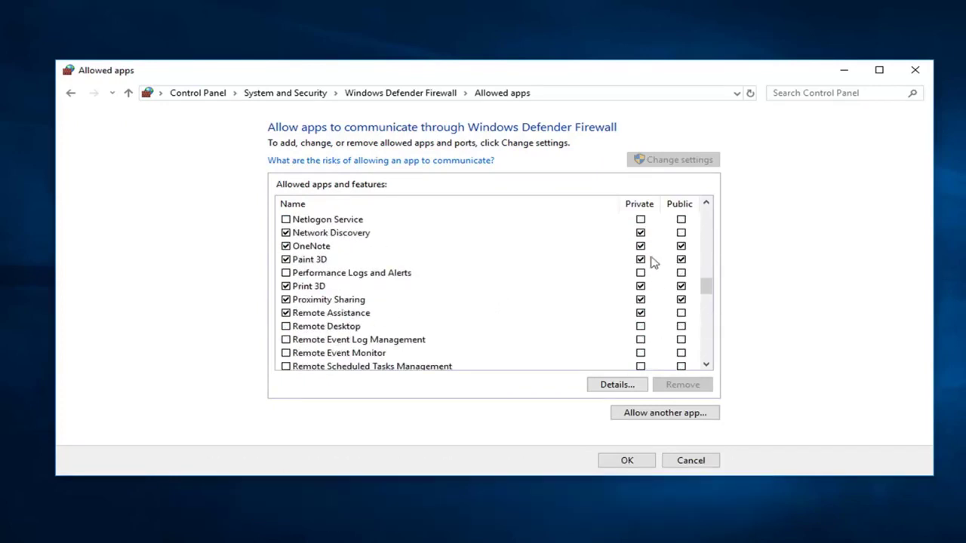
click(681, 314)
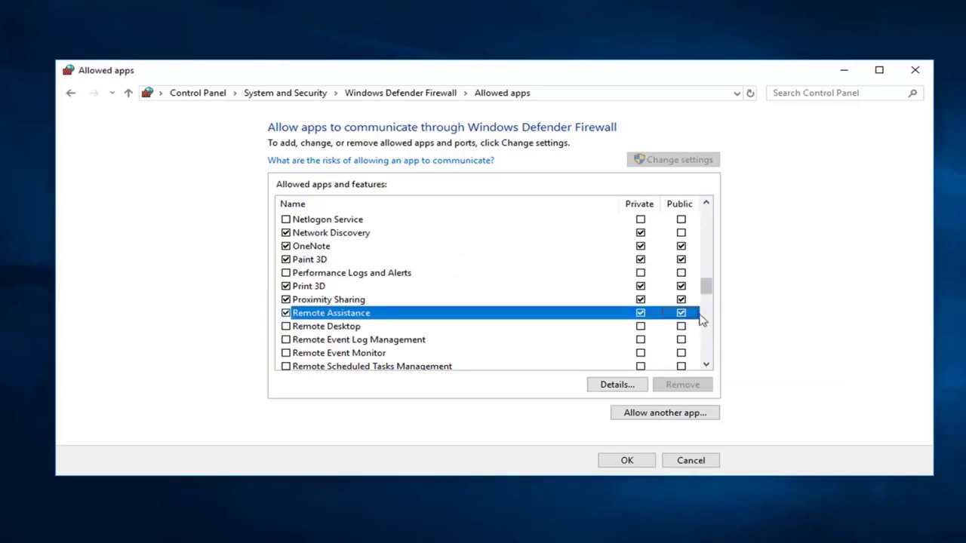
click(682, 313)
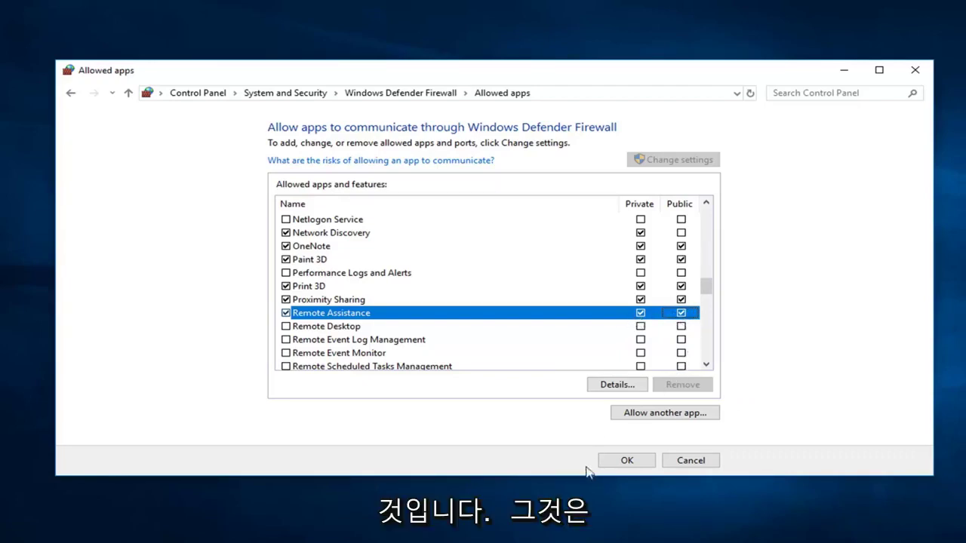
click(625, 462)
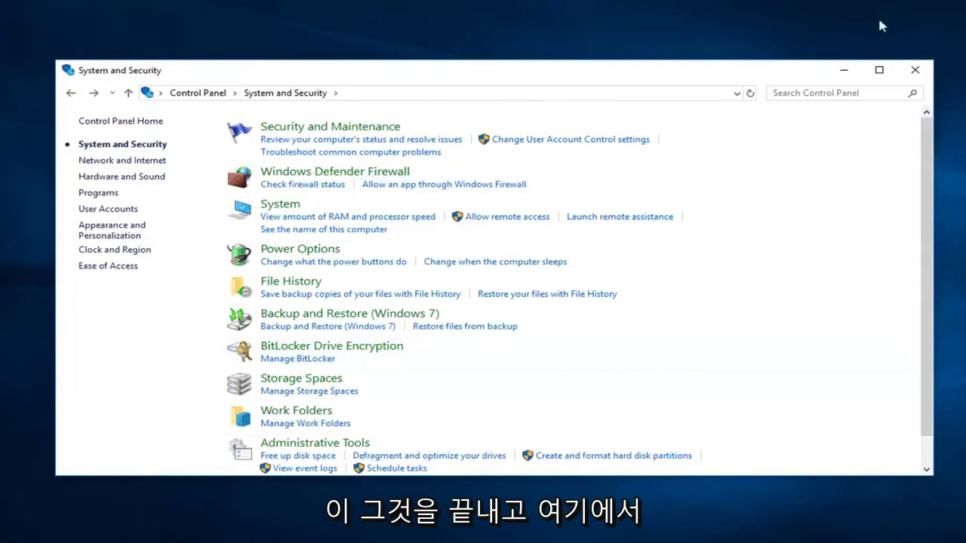
click(915, 69)
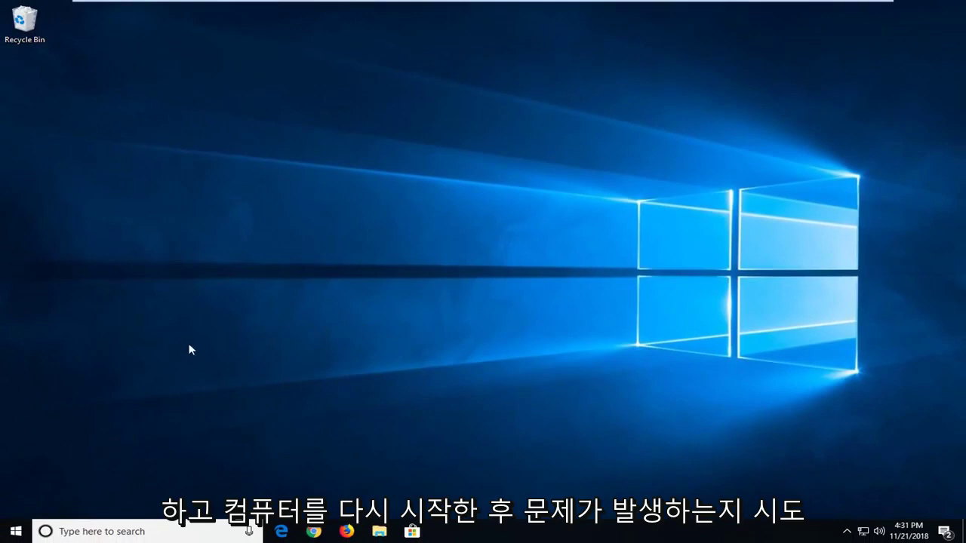
- Open System Configuration with msconfig and confirm Normal startup as the startup selection
click(17, 533)
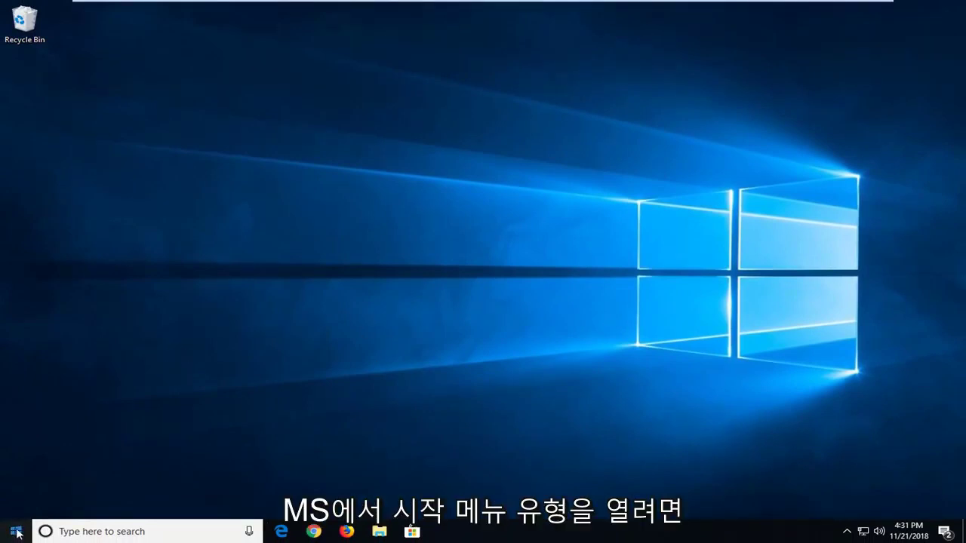
text(msconfig)
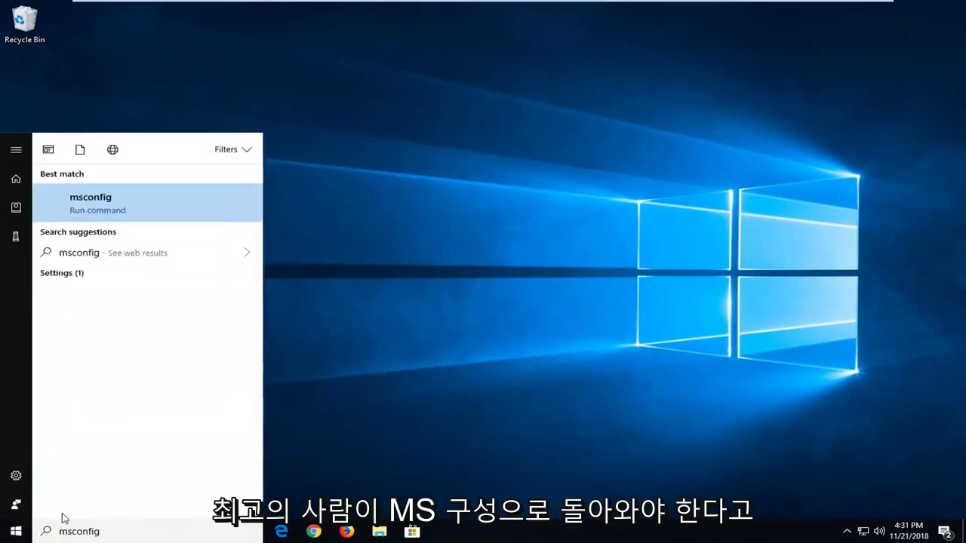
click(91, 211)
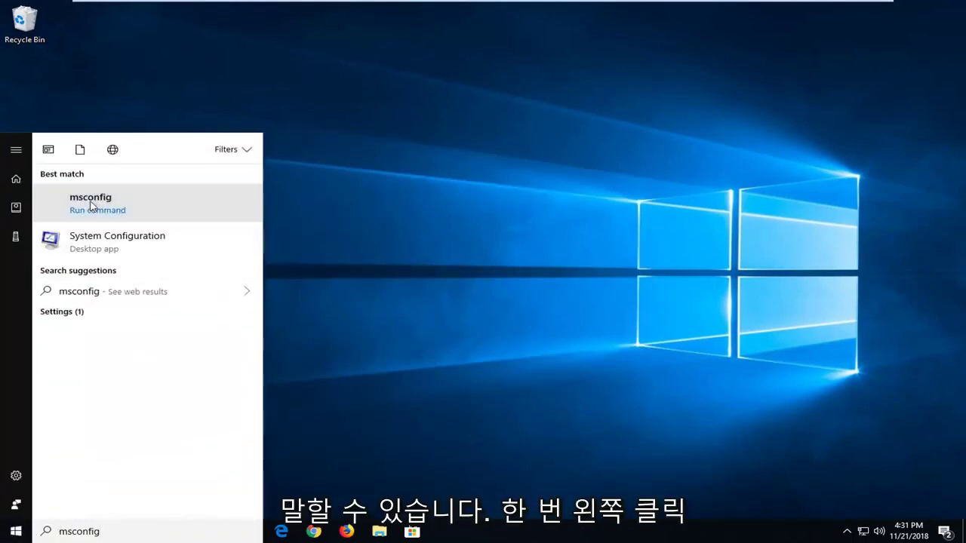
click(224, 218)
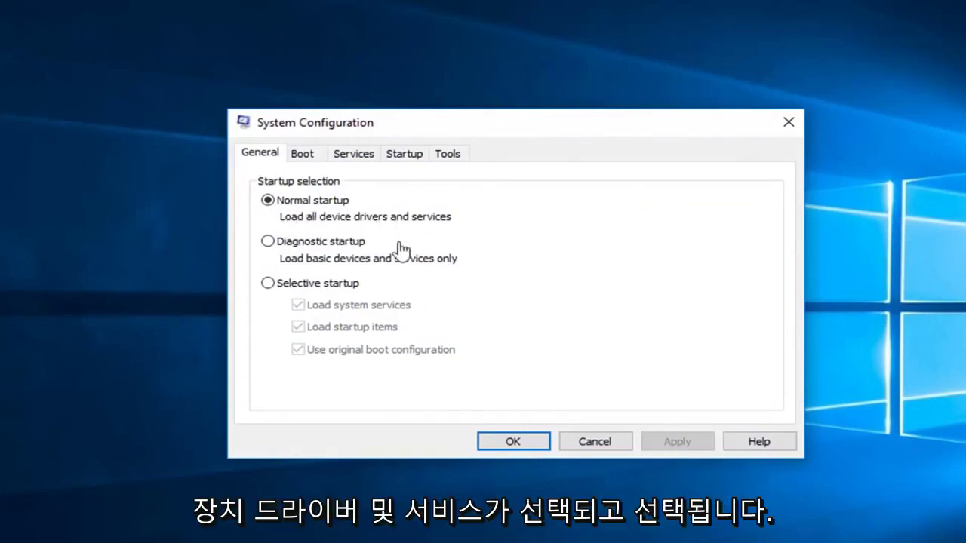
click(510, 443)
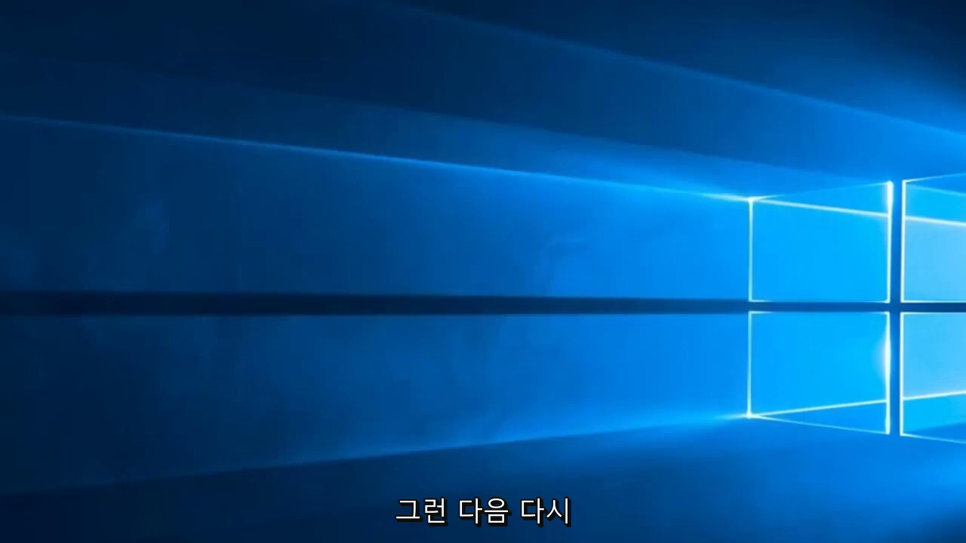